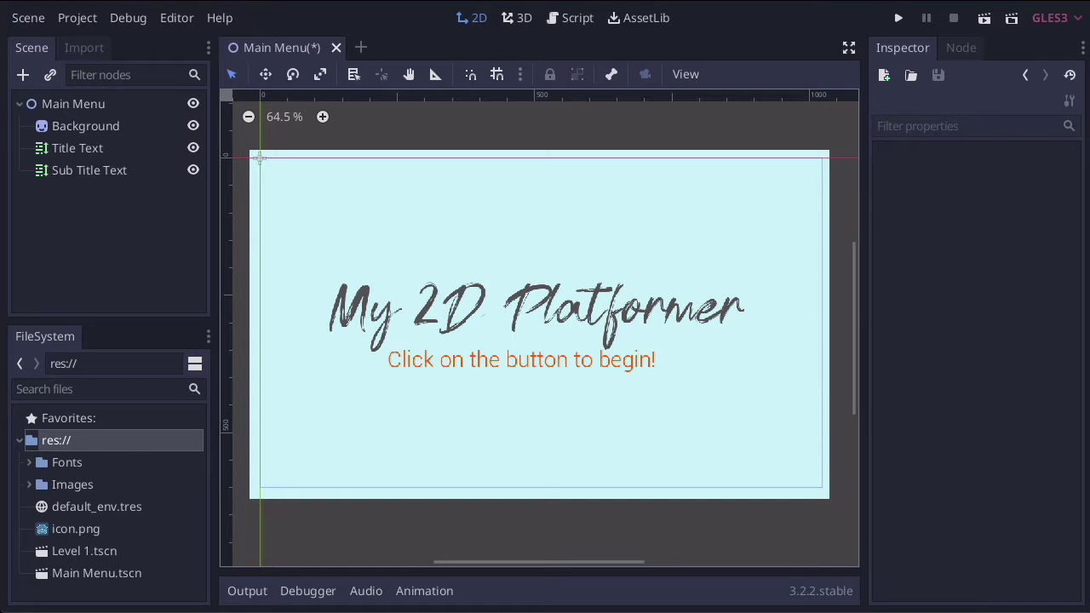
Import bush.png, blockerMad.png, tallShroom_red.png, tallShroom_brown.png and p1_front.png from the Downloads folder into the project's Images folder
key(super+Tab)
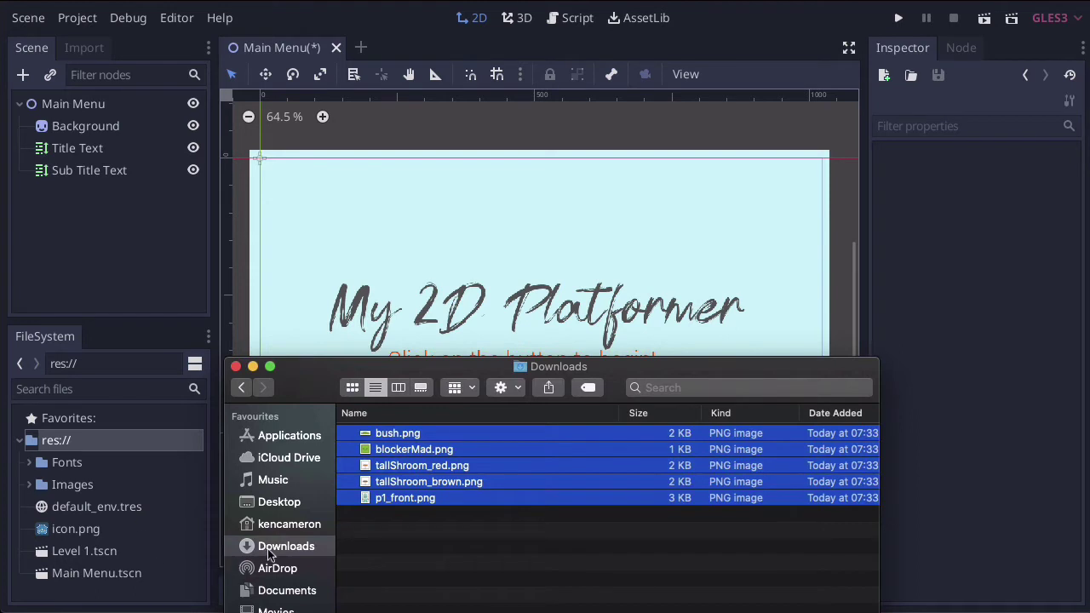
click(164, 597)
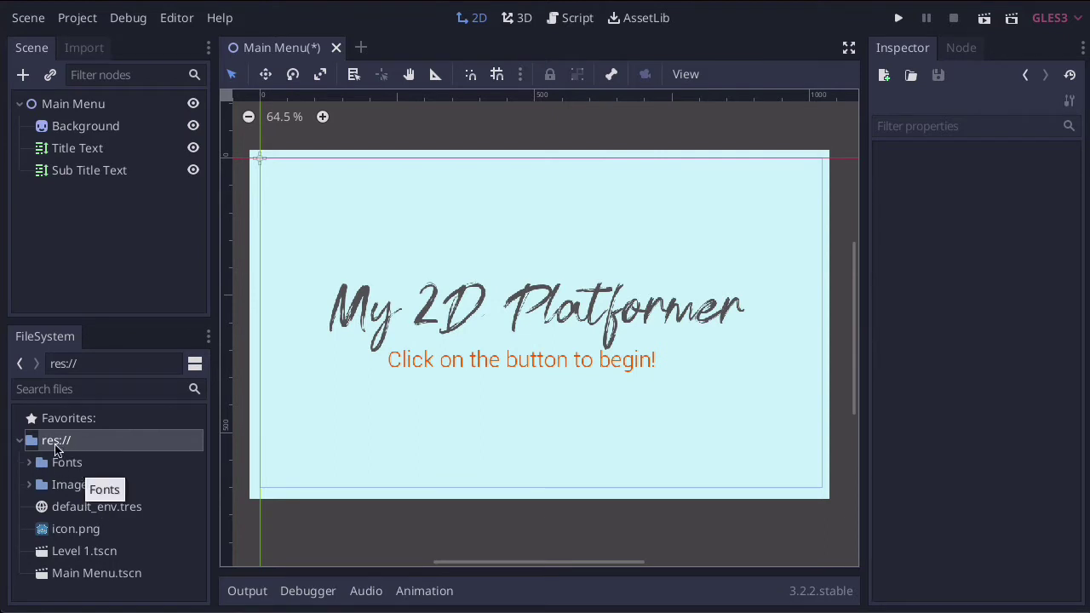
click(60, 443)
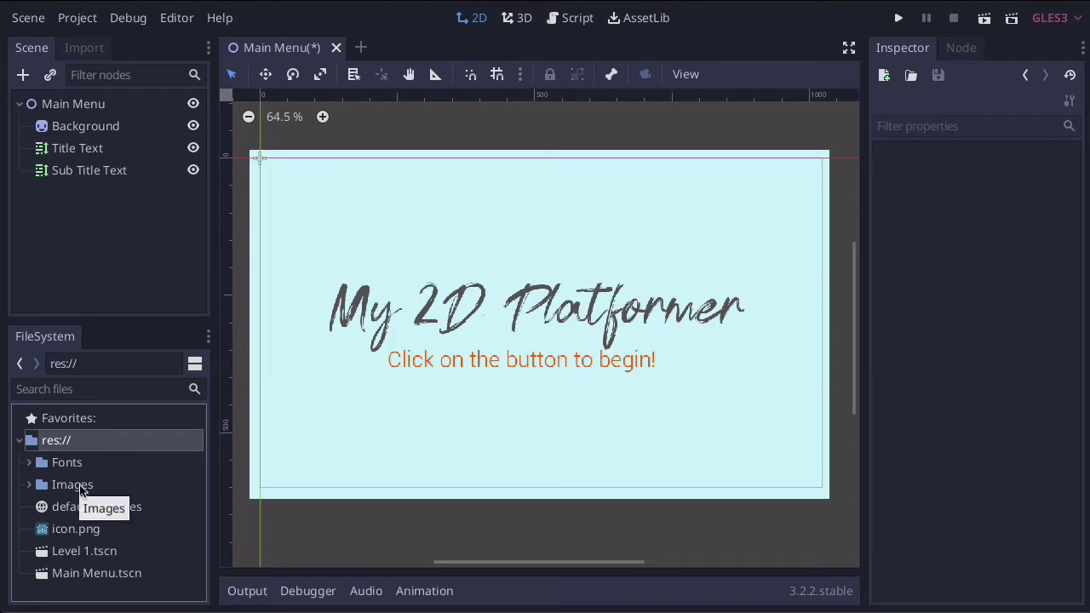
click(79, 486)
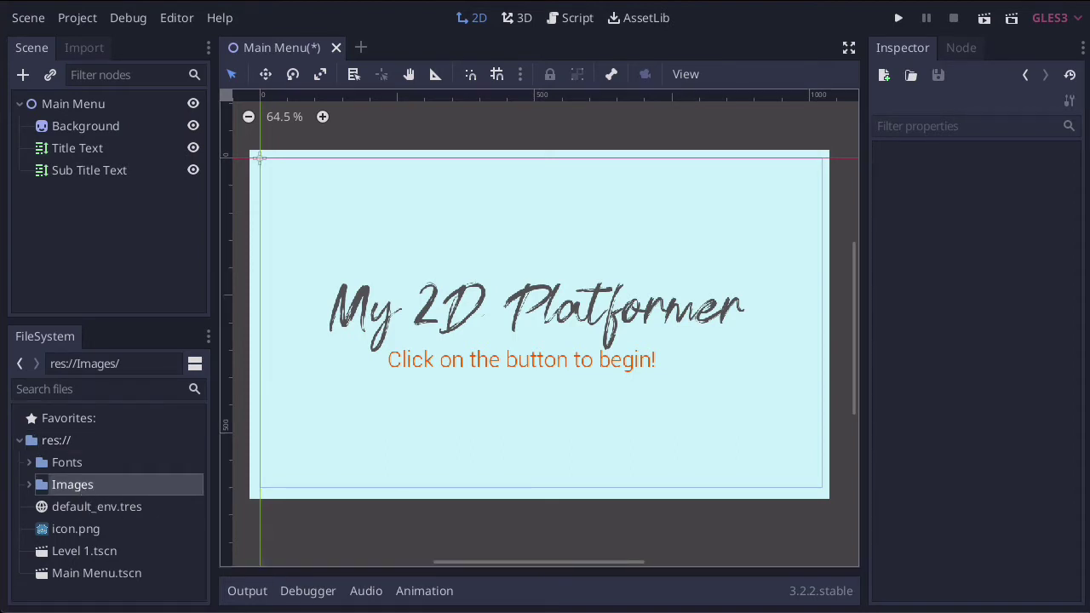
key(super+Tab)
drag(415, 543, 82, 486)
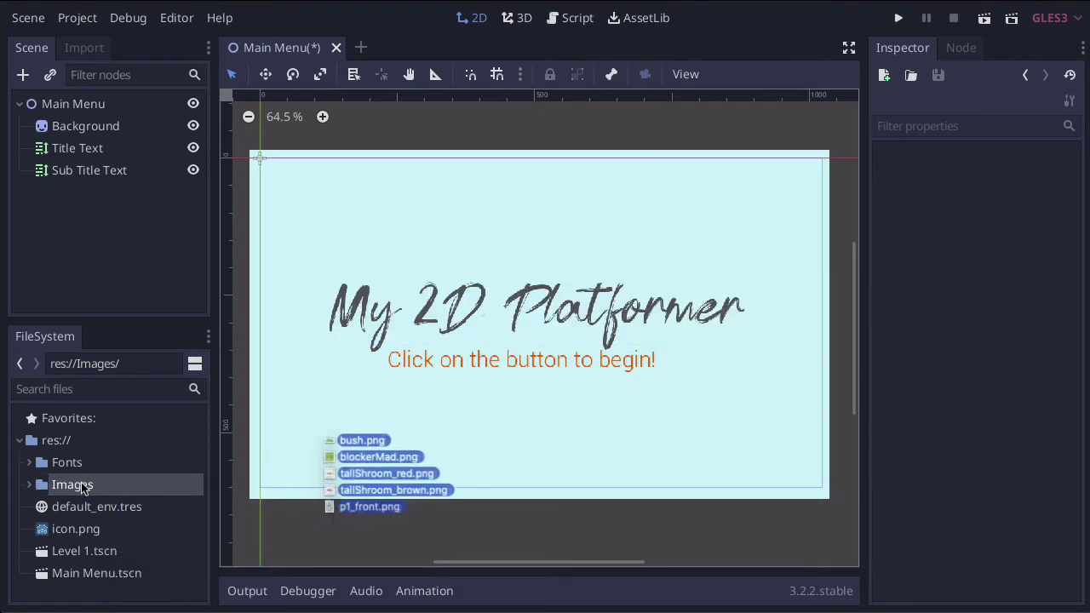
Expand the Images folder in the project files and look through the imported pictures
click(30, 484)
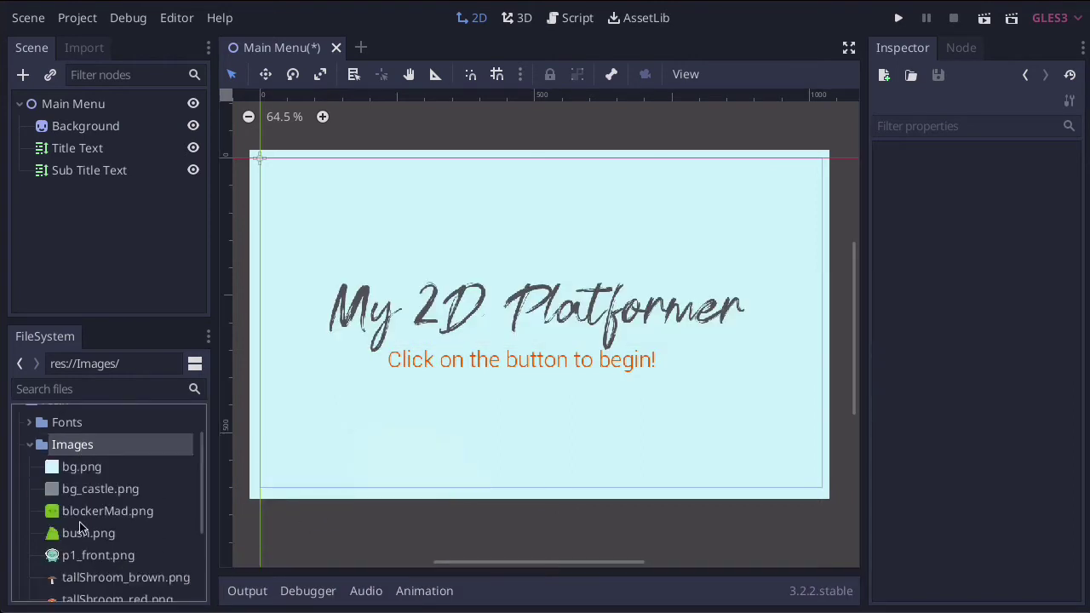
scroll(89, 533, down, 3)
scroll(88, 532, up, 4)
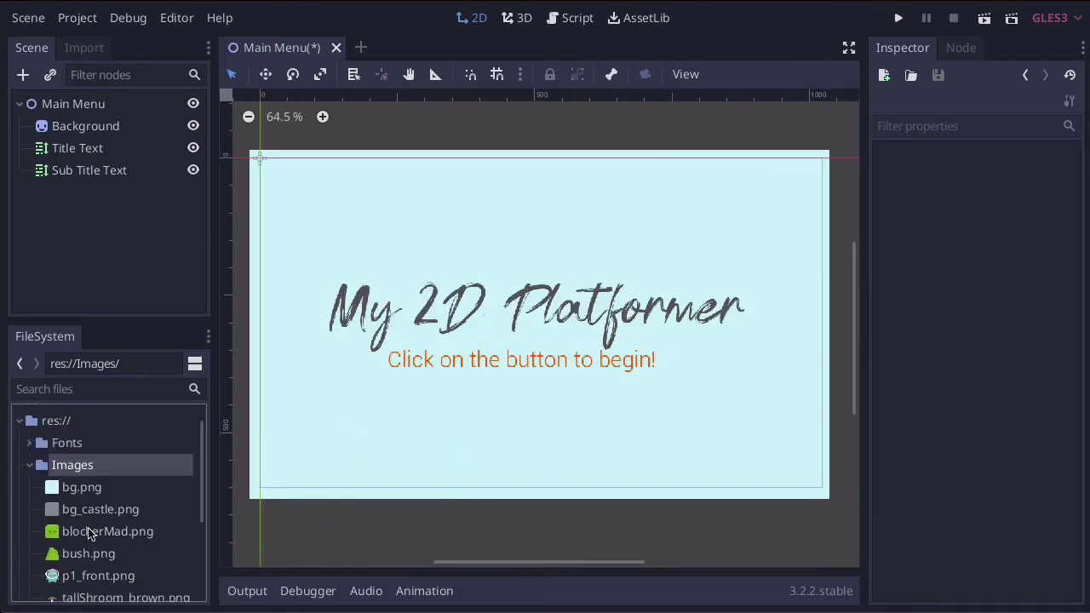
scroll(88, 533, down, 2)
scroll(89, 533, down, 1)
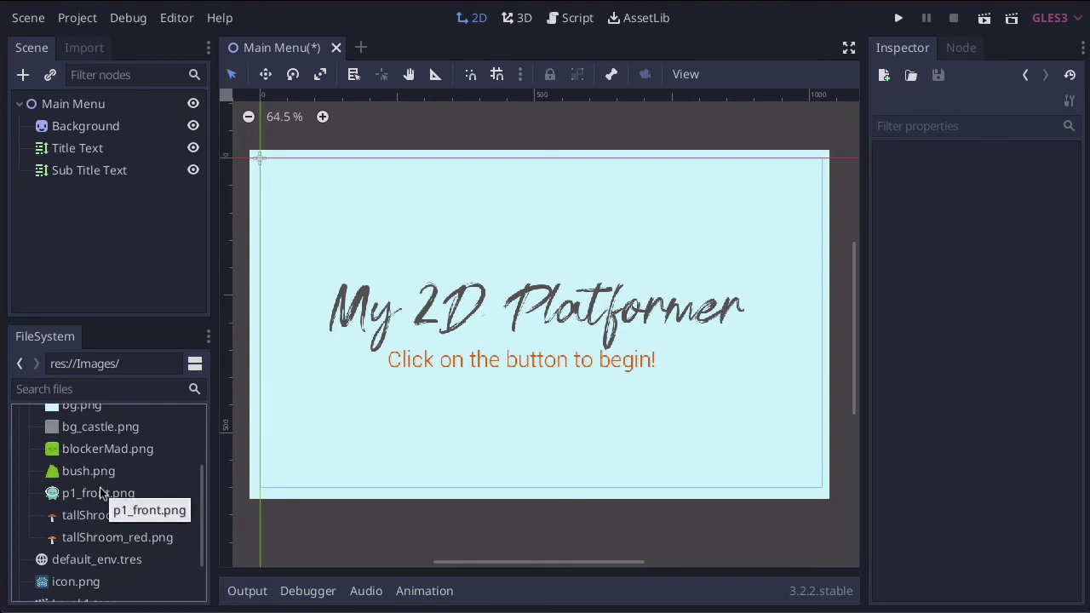
scroll(170, 453, up, 3)
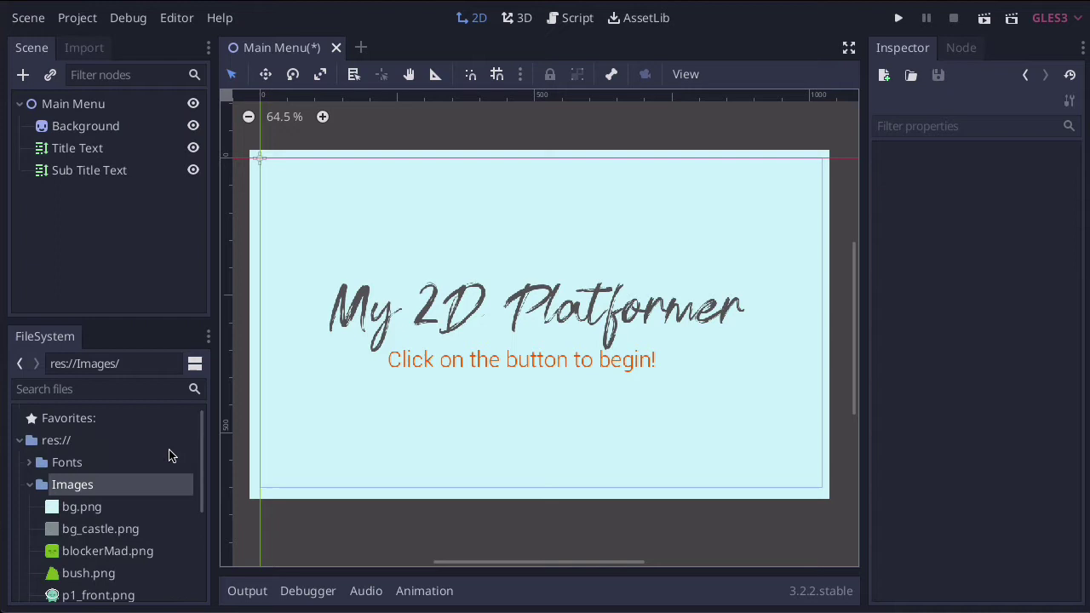
click(119, 264)
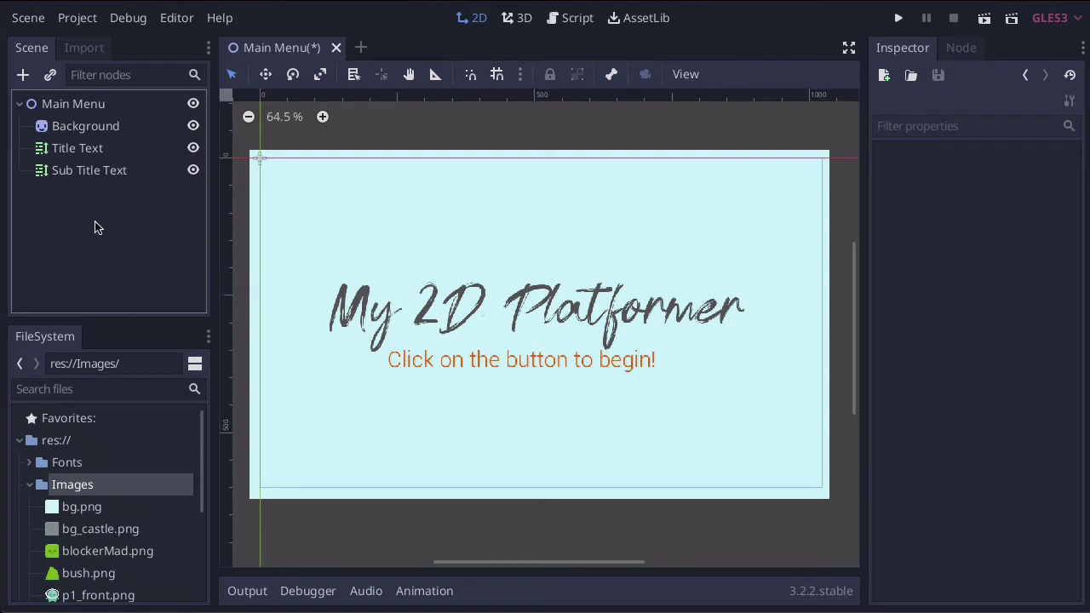
click(62, 110)
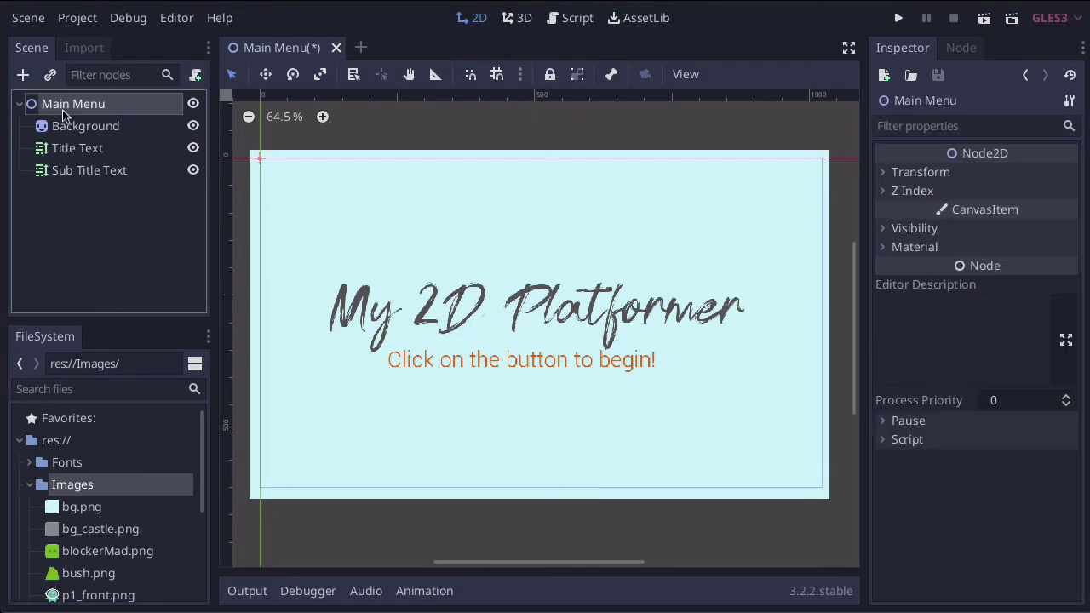
click(23, 76)
double_click(345, 109)
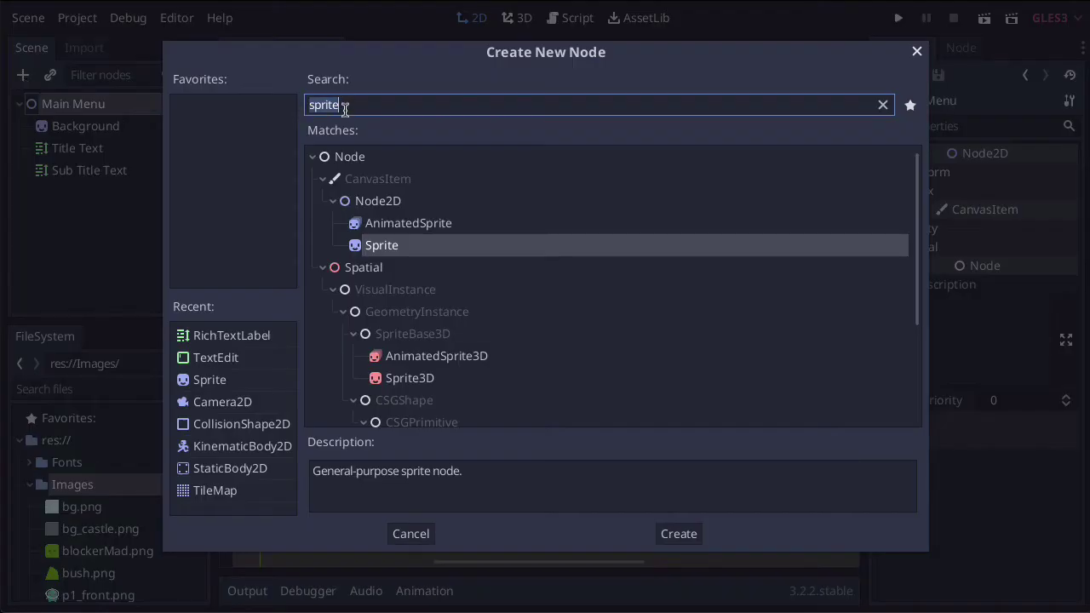
text(spr)
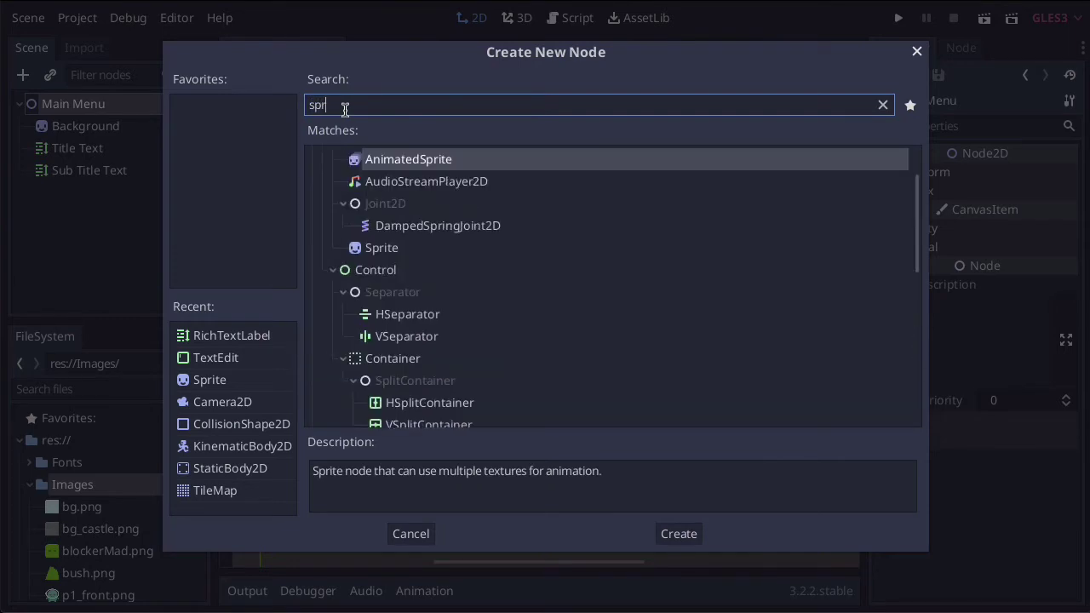
text(ite)
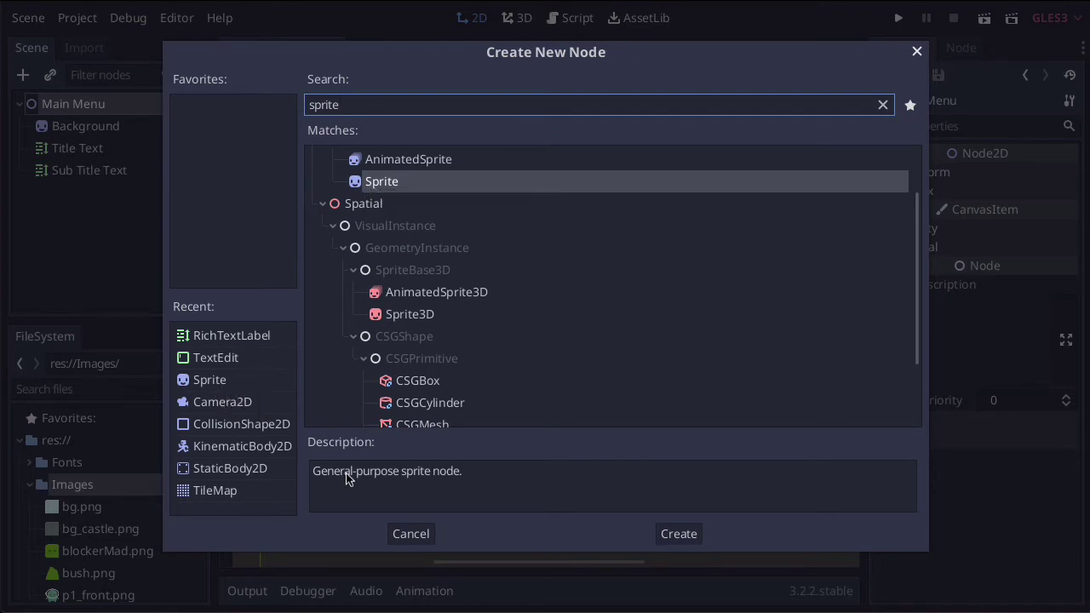
click(403, 533)
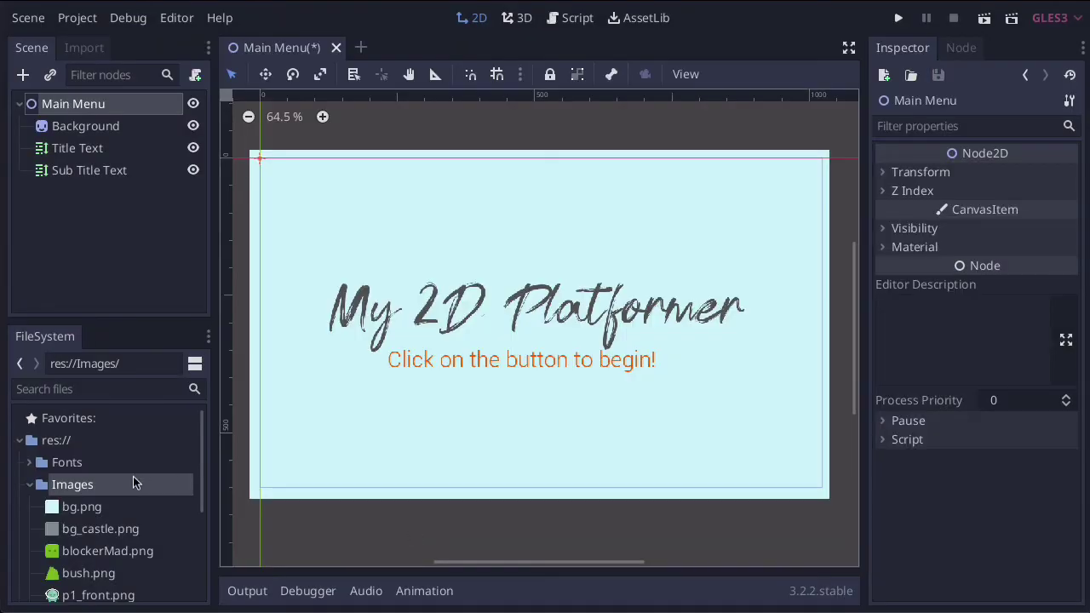
Add p1_front.png to the Main Menu scene as a sprite below the start of the subtitle and enlarge it
scroll(109, 507, down, 3)
click(99, 506)
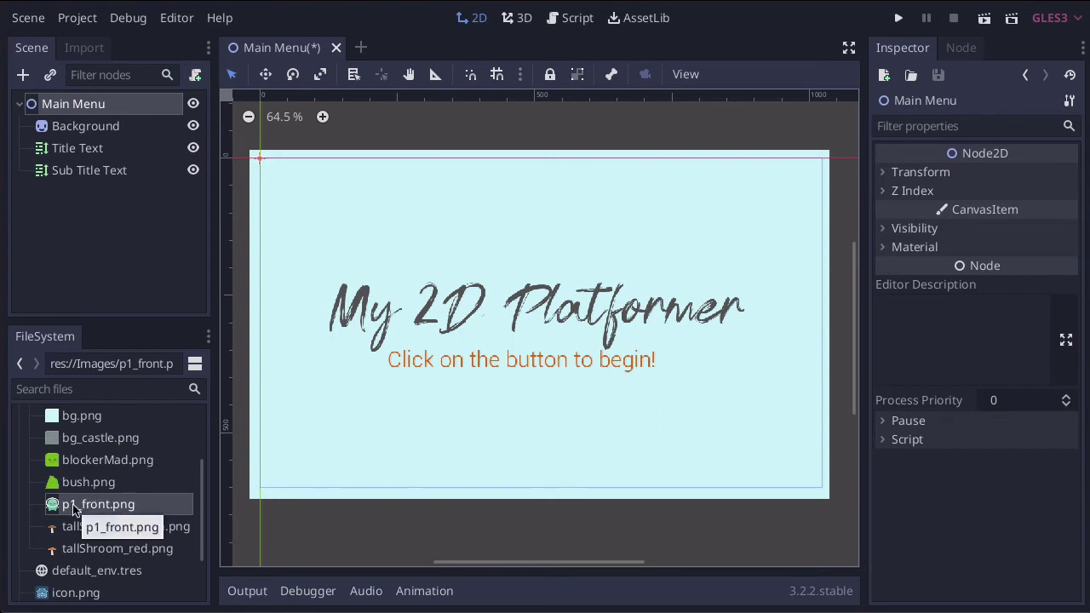
drag(75, 508, 359, 428)
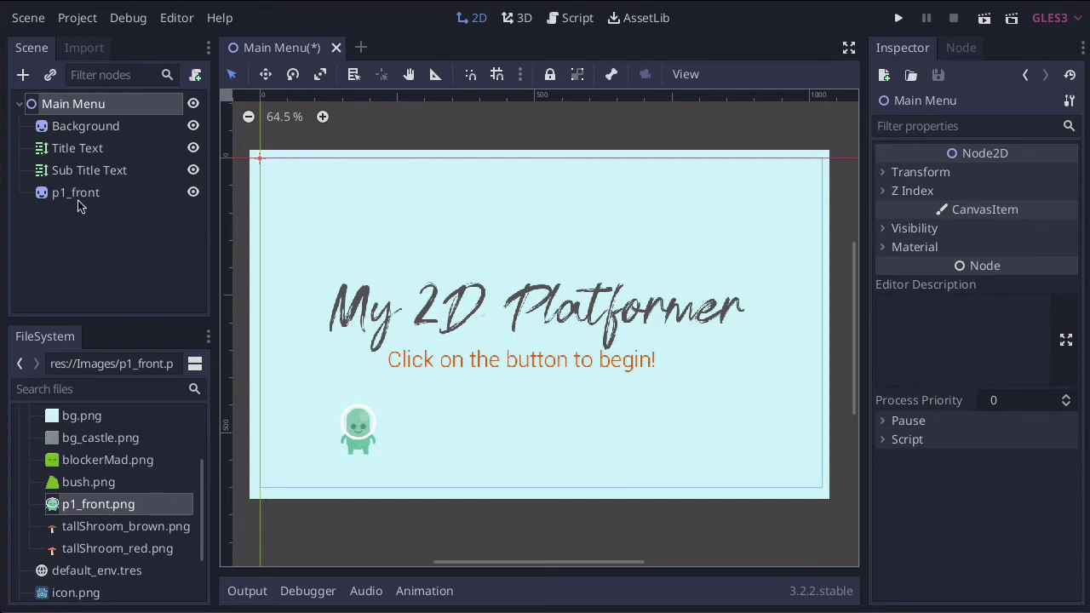
click(356, 437)
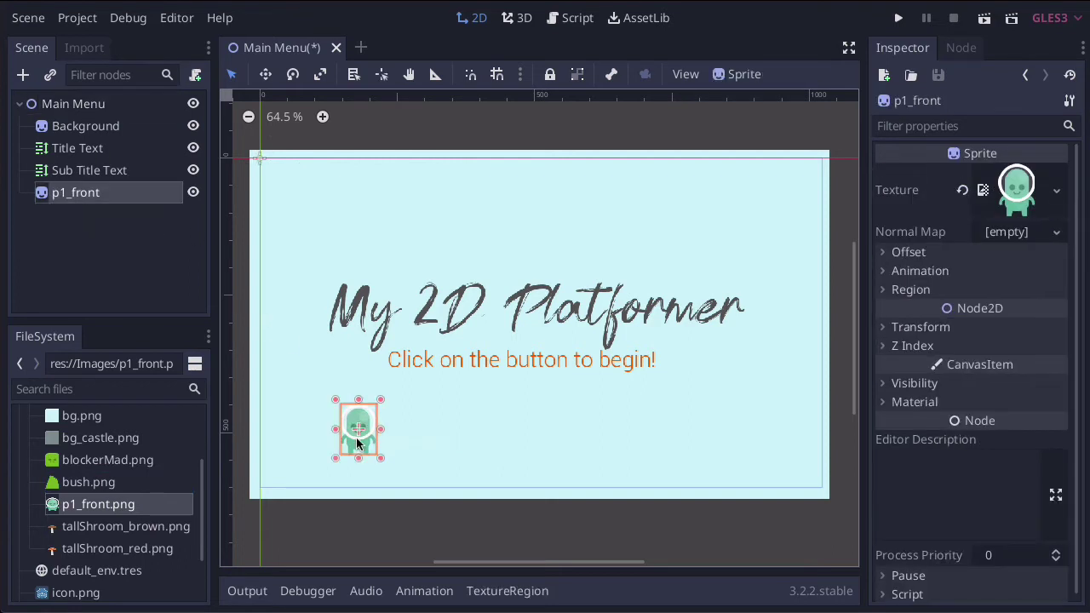
mouse_move(366, 421)
mouse_down()
mouse_move(343, 412)
mouse_move(361, 417)
mouse_move(358, 406)
mouse_up()
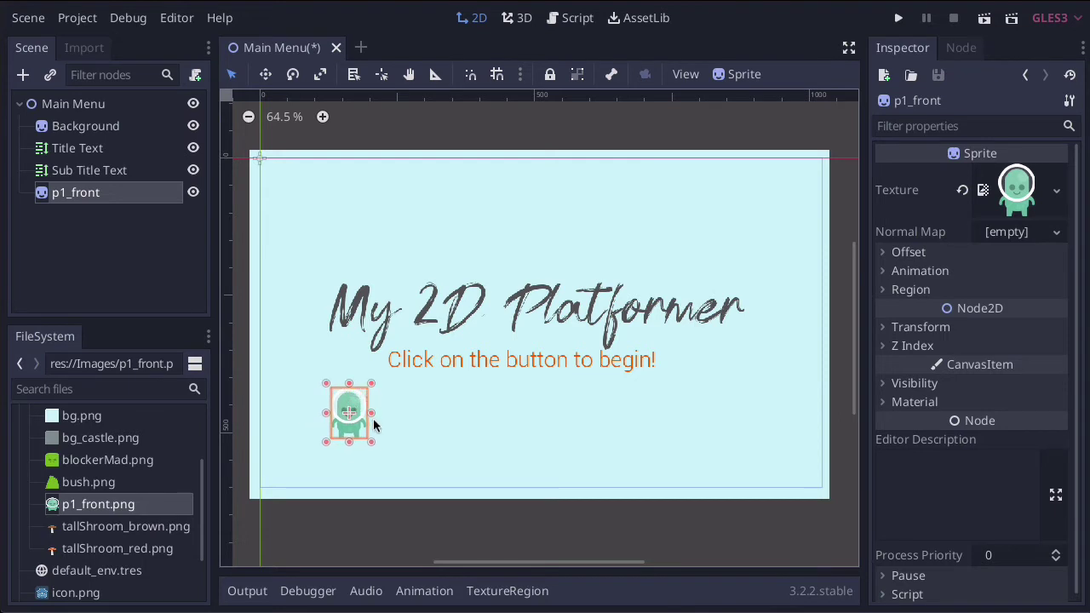
mouse_move(371, 443)
mouse_down()
mouse_move(400, 468)
mouse_move(367, 439)
mouse_move(380, 448)
mouse_move(424, 436)
mouse_move(384, 452)
mouse_move(408, 463)
mouse_move(403, 435)
mouse_move(412, 454)
mouse_move(358, 435)
mouse_up()
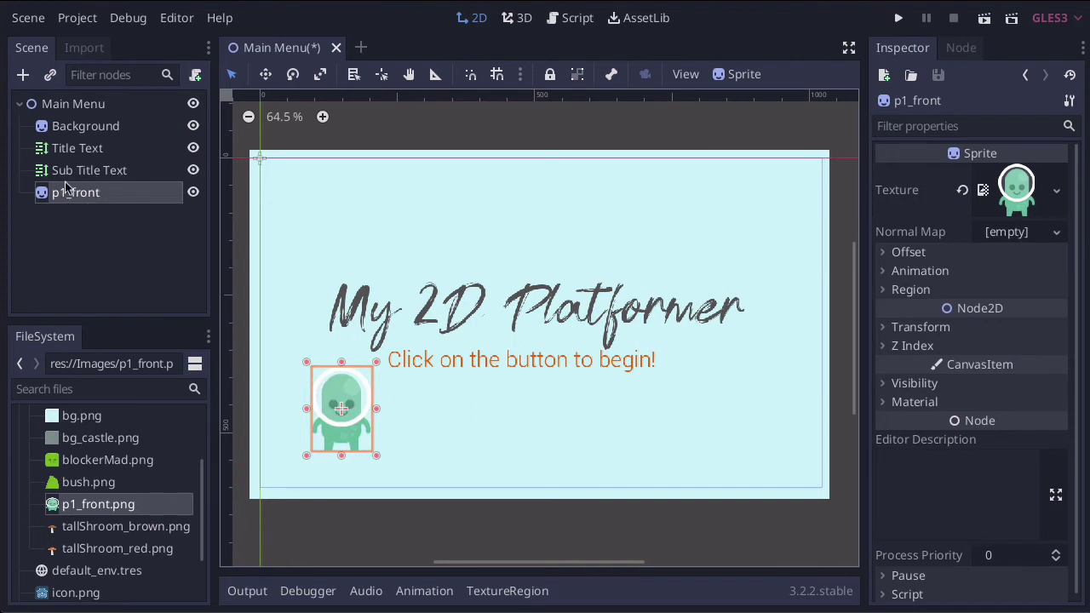
Move the p1_front node above Background in the scene tree so it is drawn behind the background
click(59, 107)
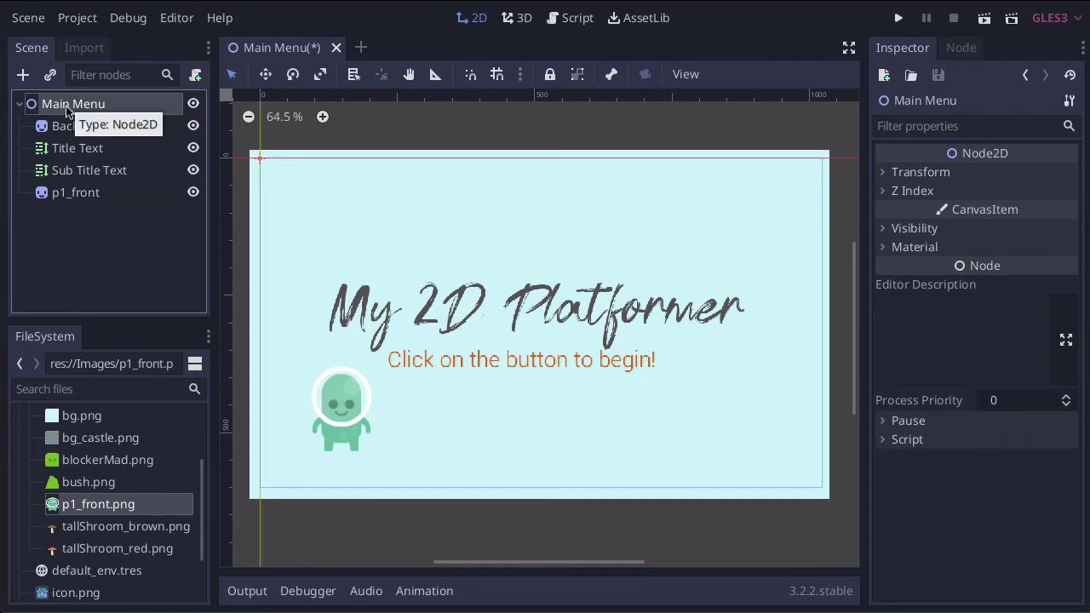
click(85, 236)
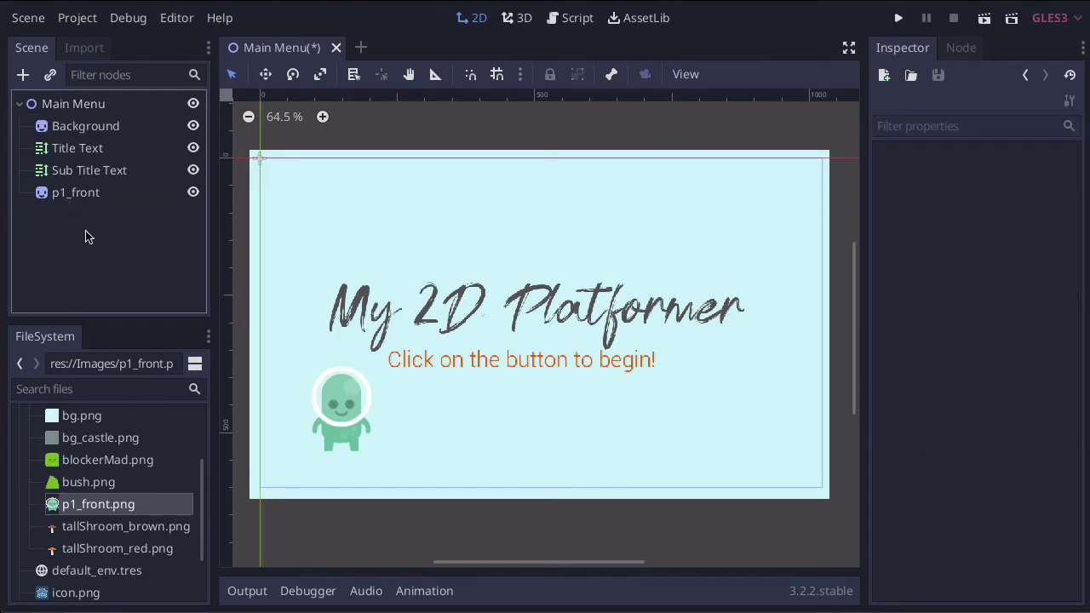
drag(73, 196, 70, 119)
click(76, 170)
click(75, 150)
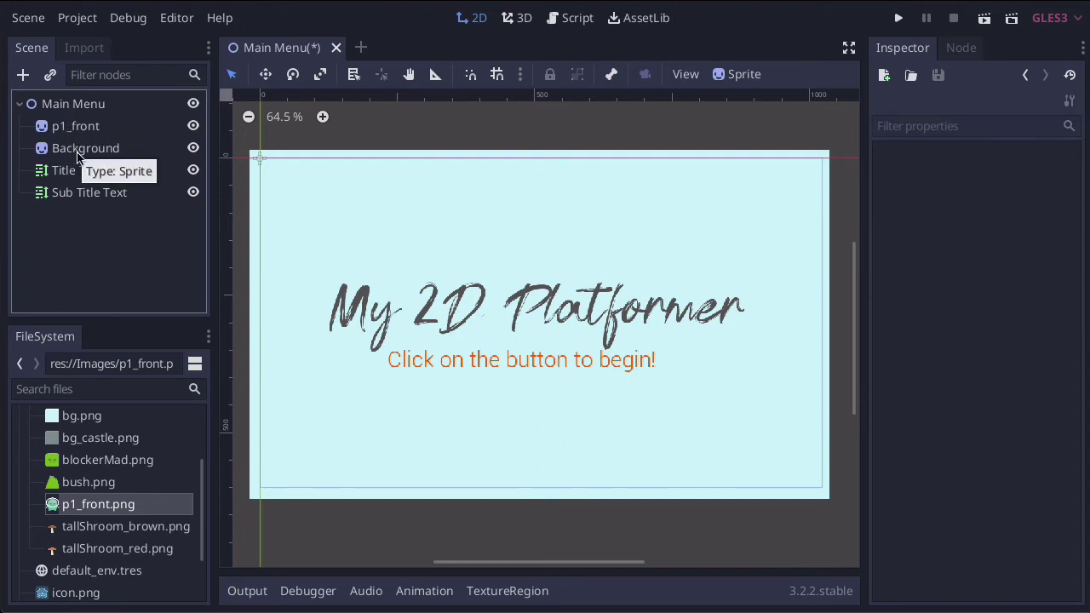
click(82, 131)
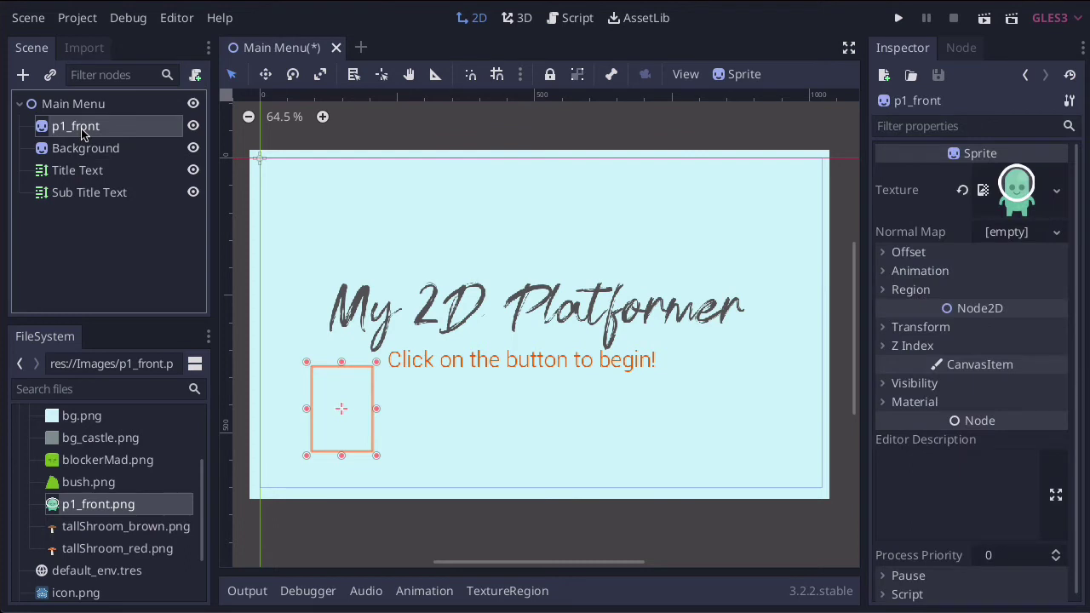
Reorder the p1_front node from above Background to below Title Text, and finally to the end after Sub Title Text
drag(82, 134, 72, 186)
click(71, 150)
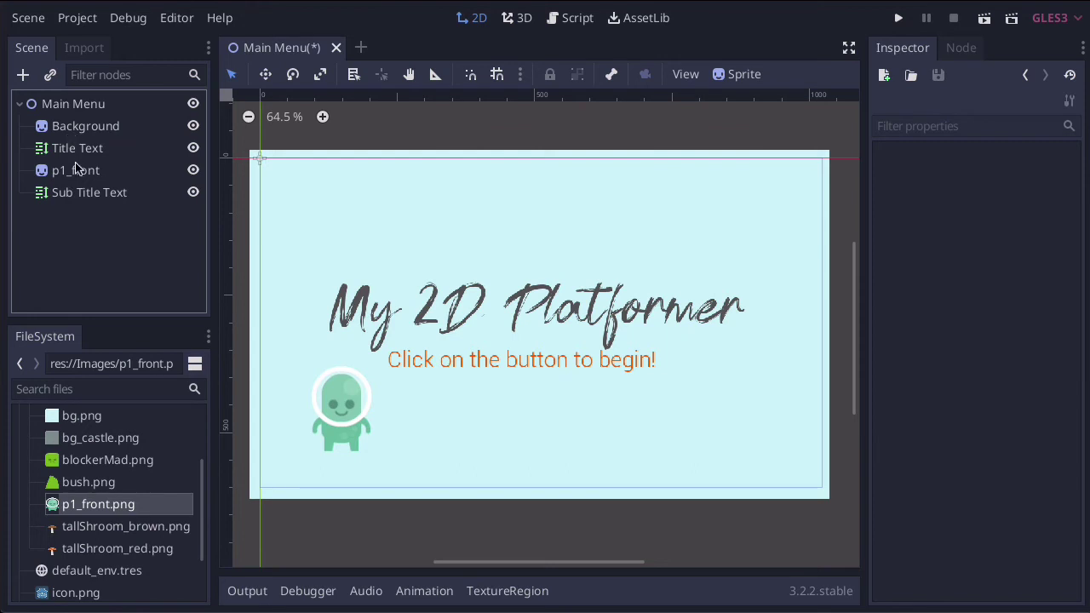
drag(75, 168, 83, 129)
click(73, 151)
drag(73, 151, 49, 205)
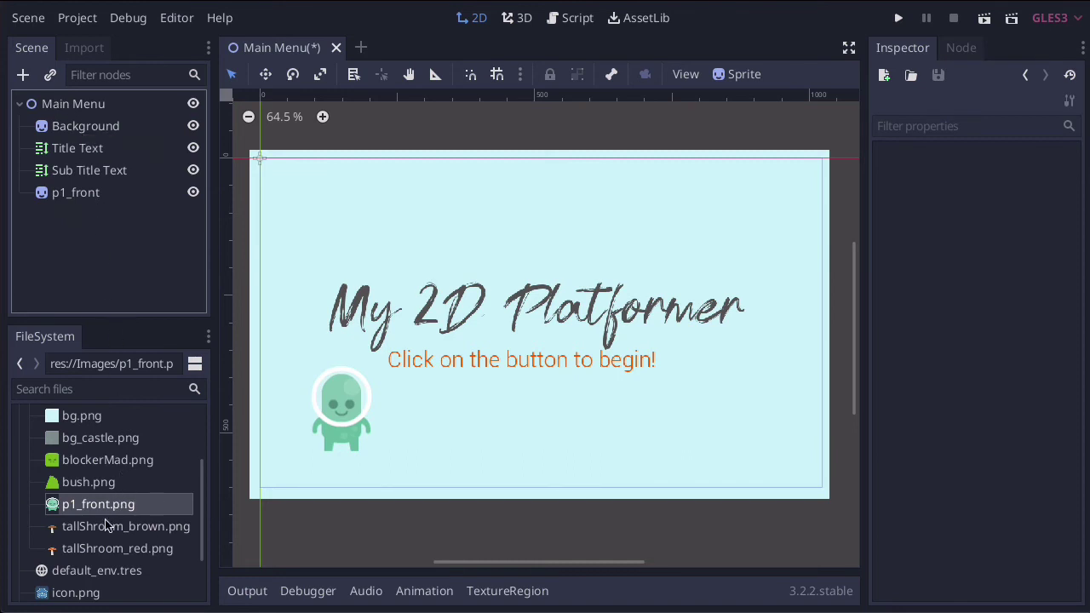
Add tallShroom_brown.png as a sprite, enlarge it and place it below the end of the subtitle, opposite the alien
drag(94, 528, 428, 438)
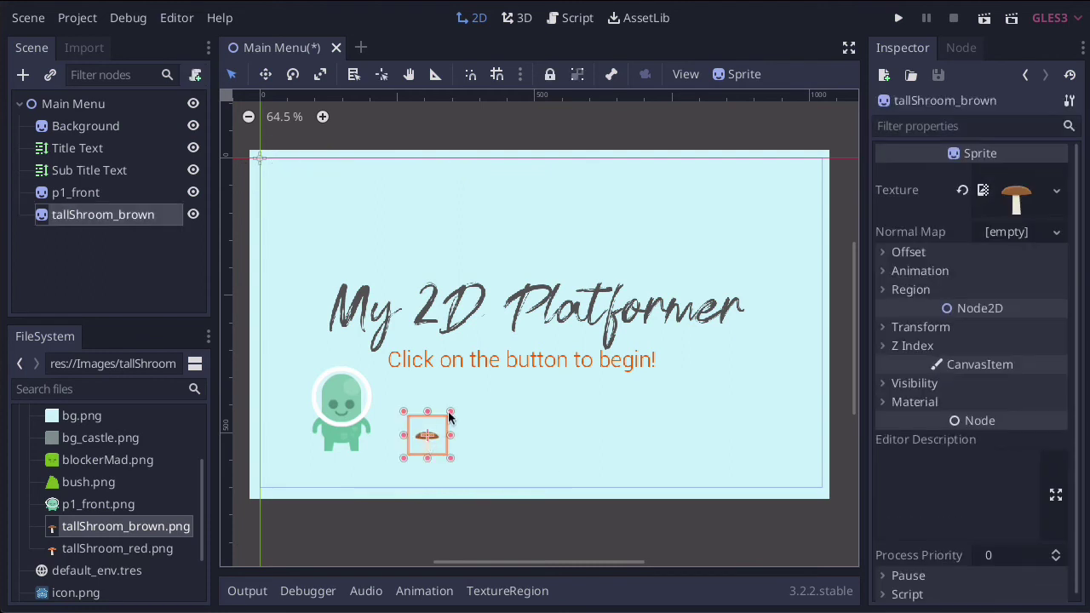
drag(450, 414, 465, 397)
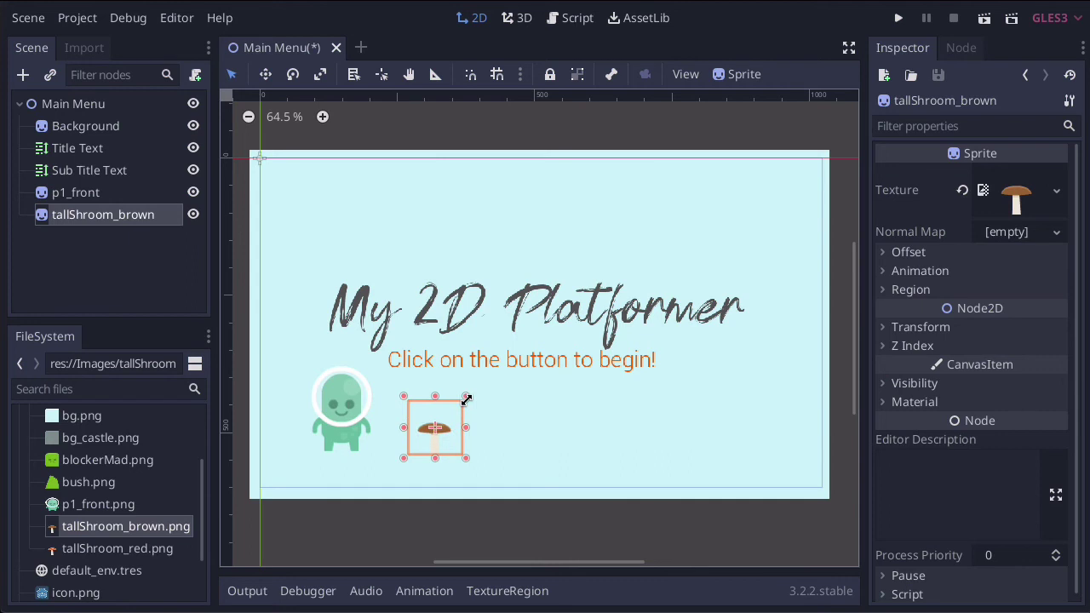
drag(448, 435, 704, 417)
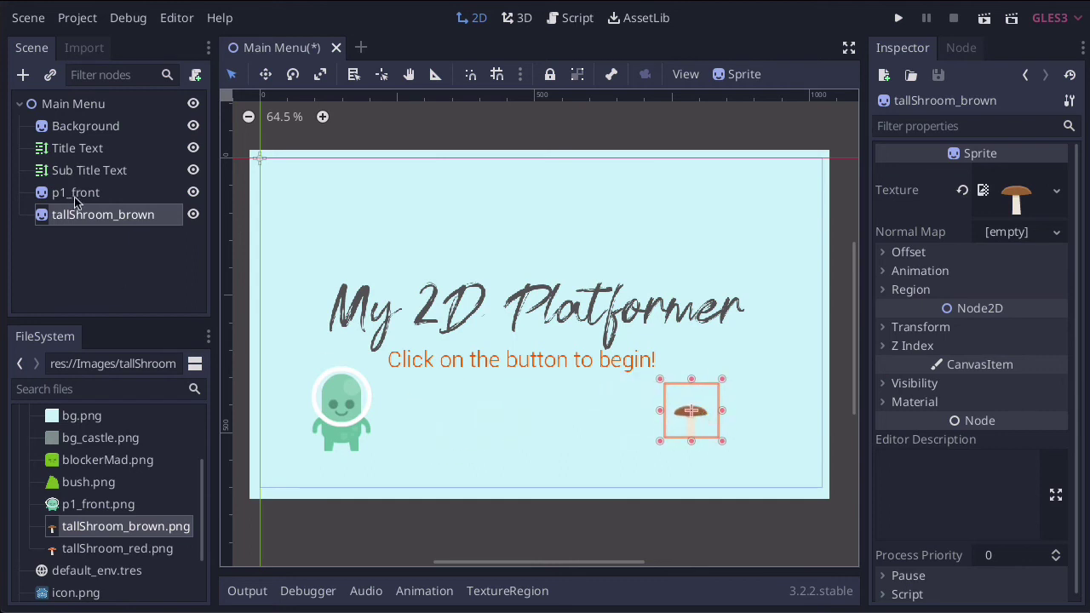
Add tallShroom_red.png as a sprite, enlarge it beyond the brown mushroom's size and move it so that it overlaps the brown mushroom
click(79, 552)
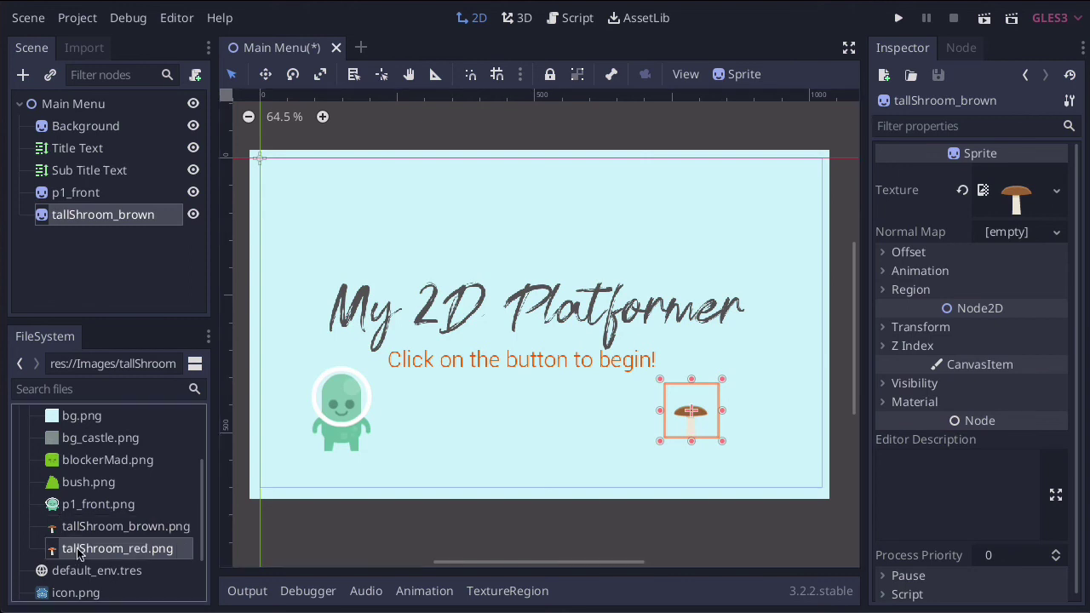
drag(78, 552, 722, 434)
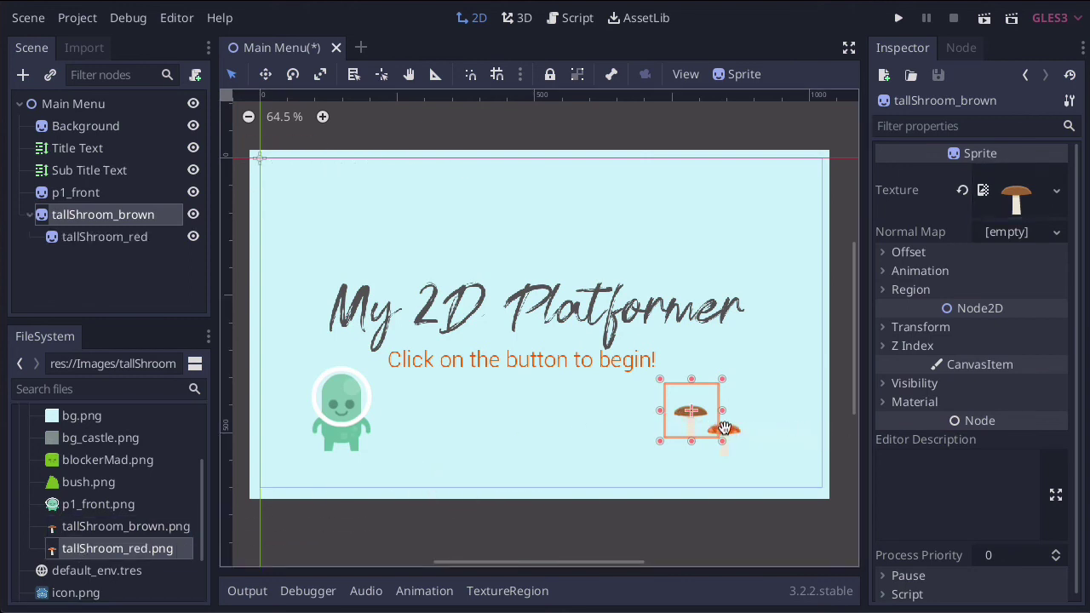
click(734, 437)
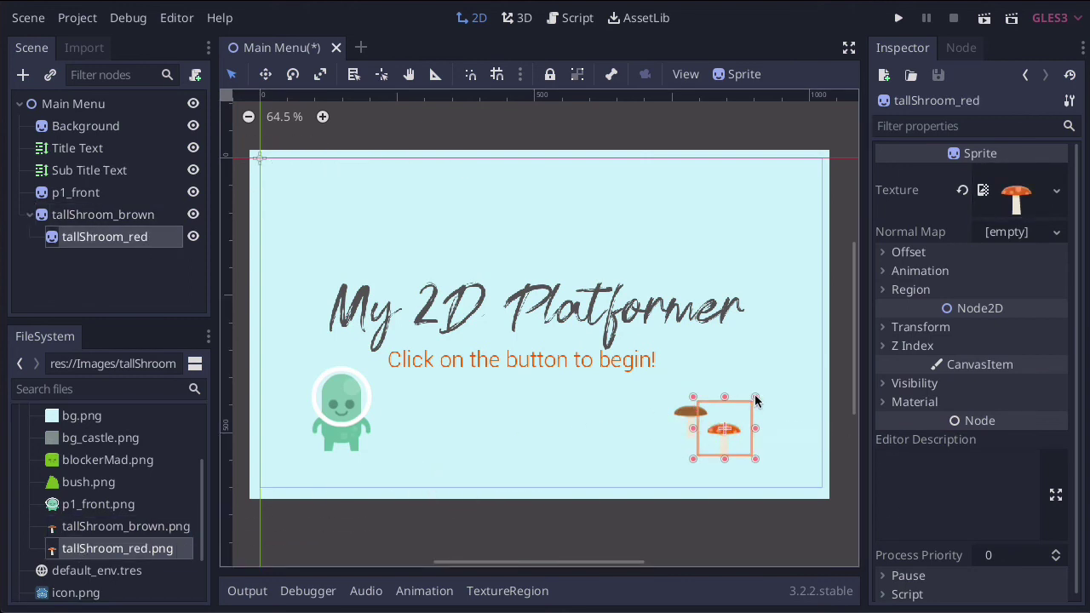
drag(755, 396, 780, 365)
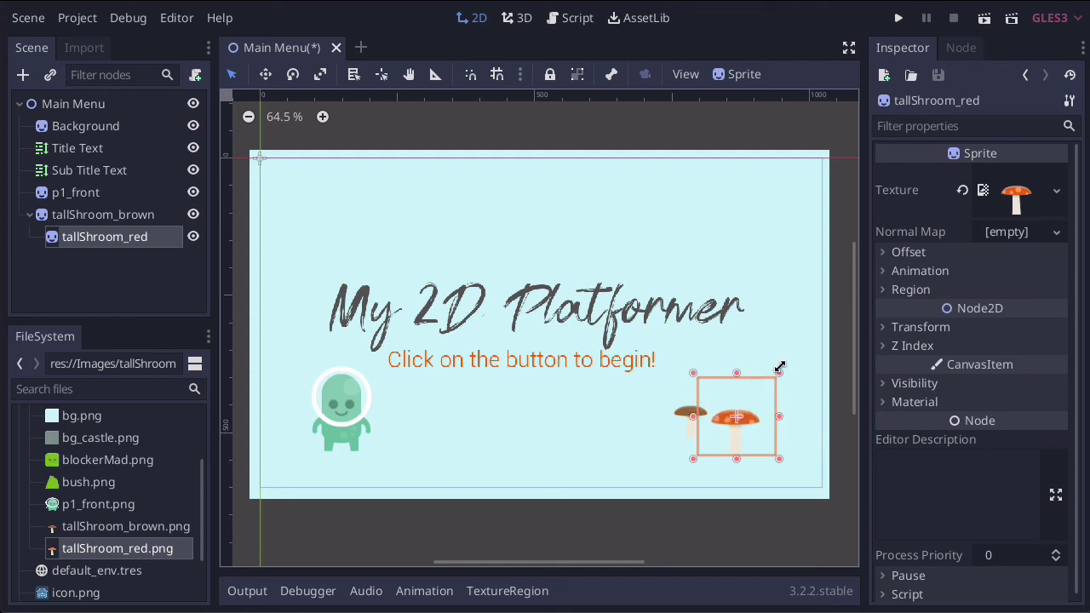
drag(732, 419, 710, 405)
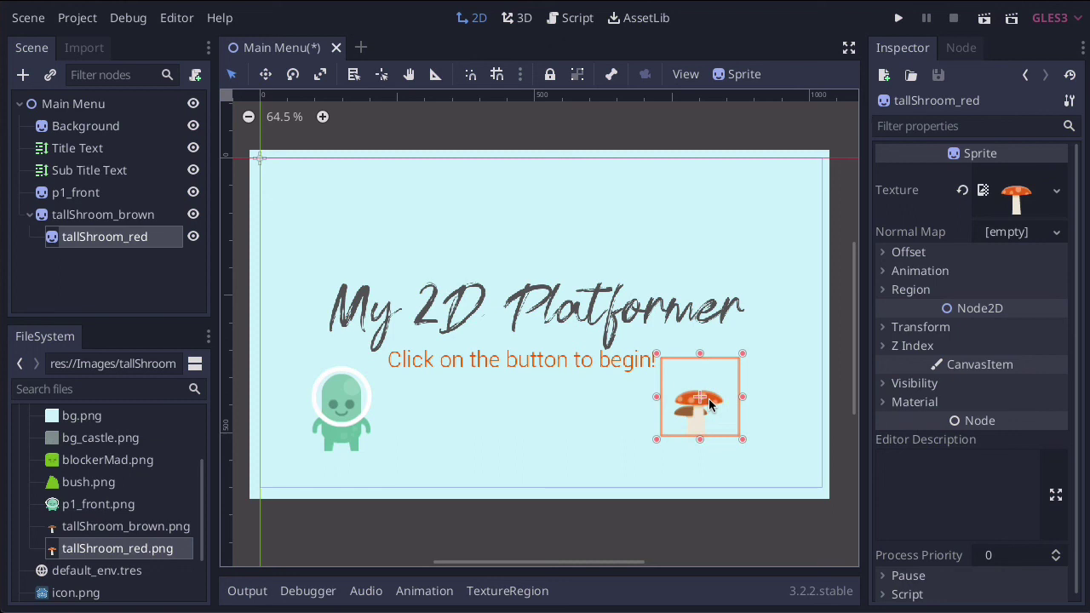
Make tallShroom_red a direct child of Main Menu ordered before tallShroom_brown, and shift the brown mushroom slightly left of the red one
click(685, 410)
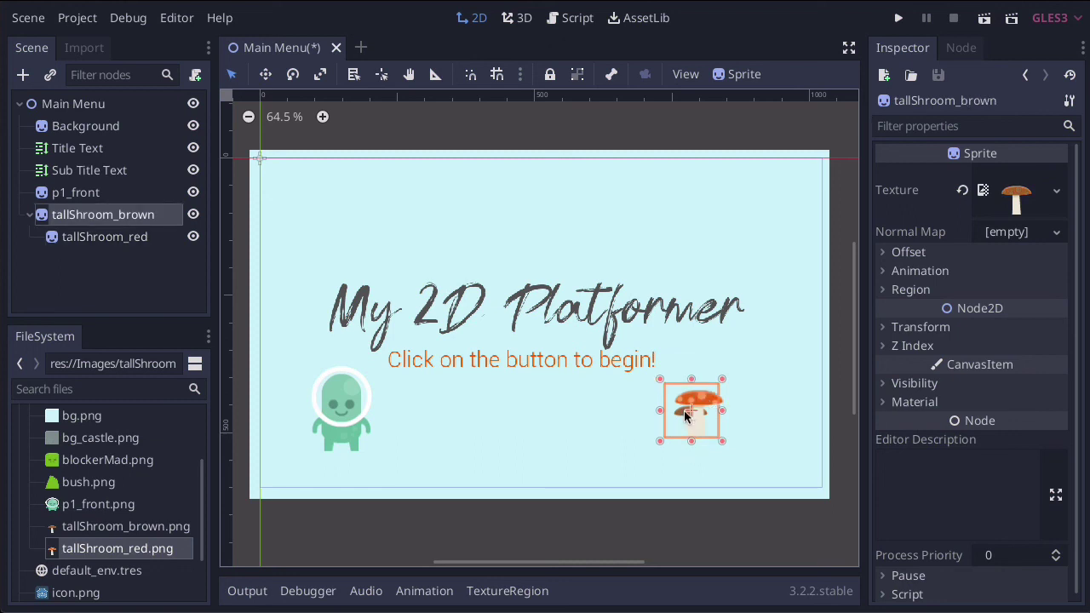
click(87, 219)
drag(87, 223, 41, 208)
click(72, 240)
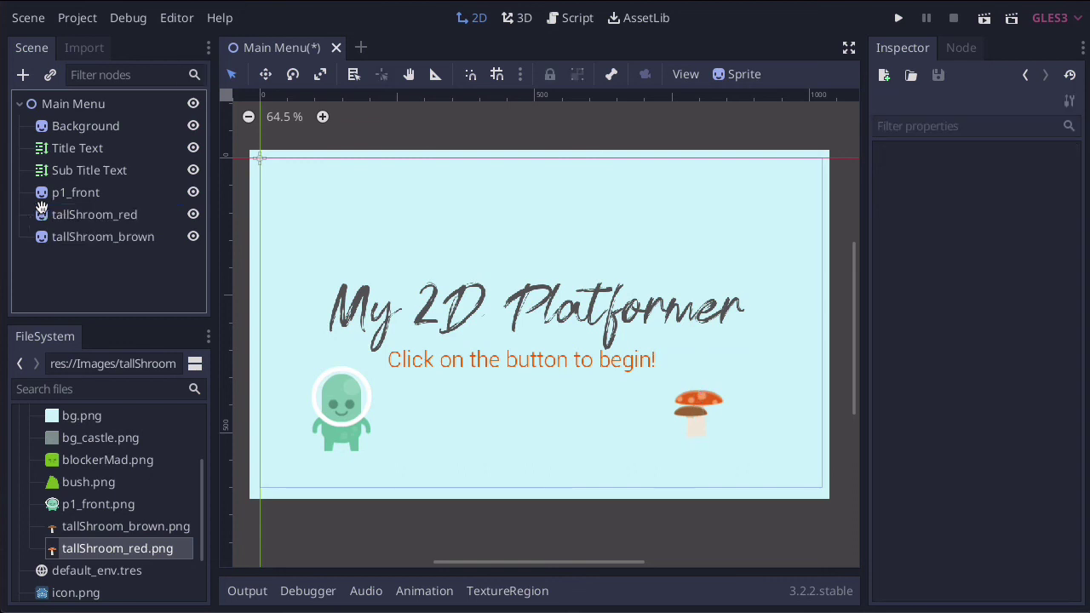
click(687, 419)
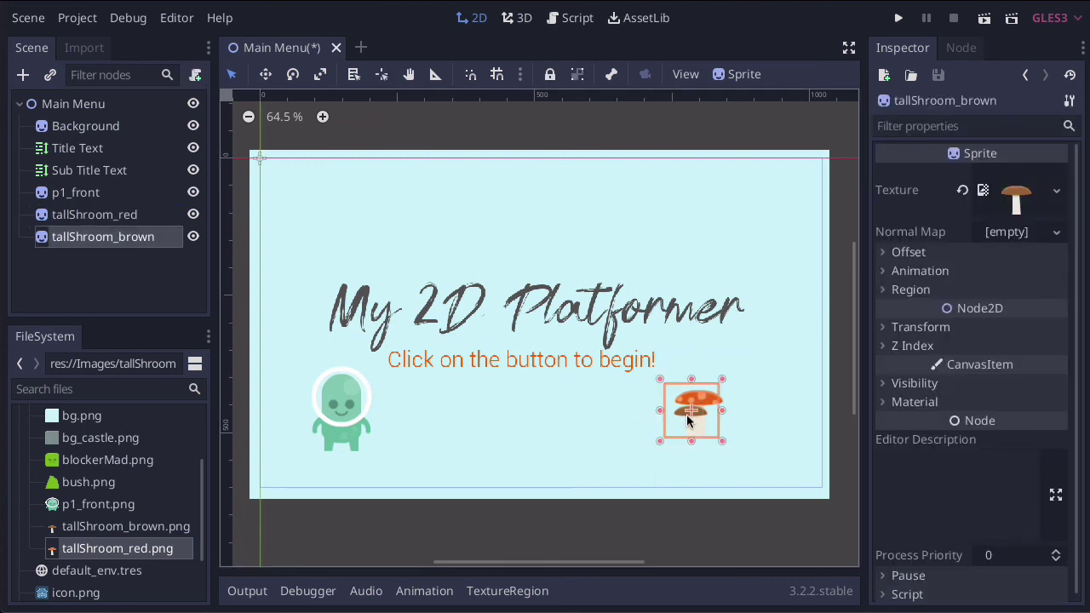
drag(687, 418, 676, 419)
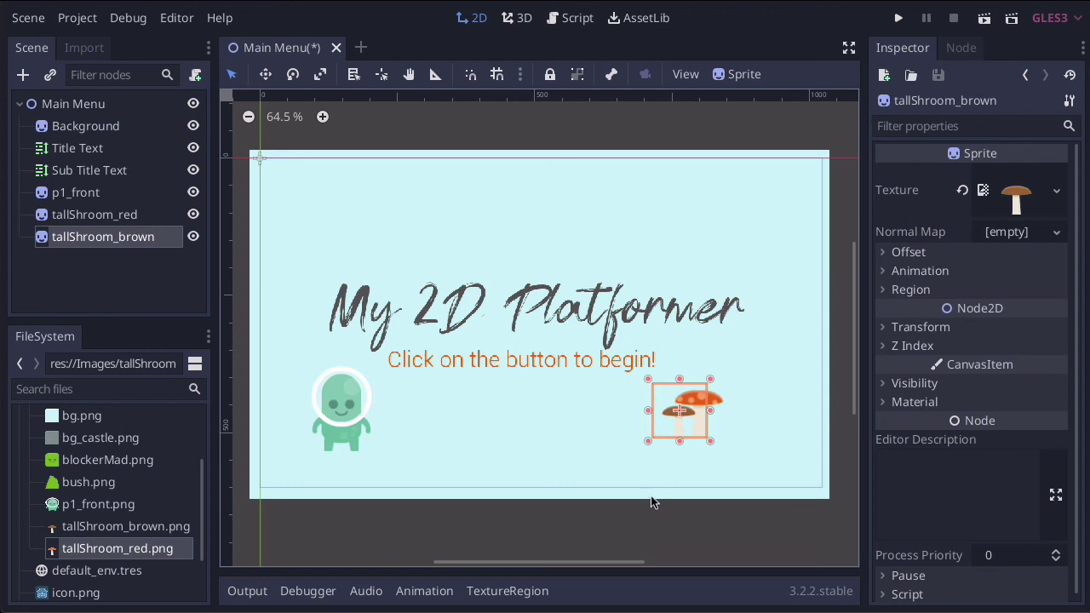